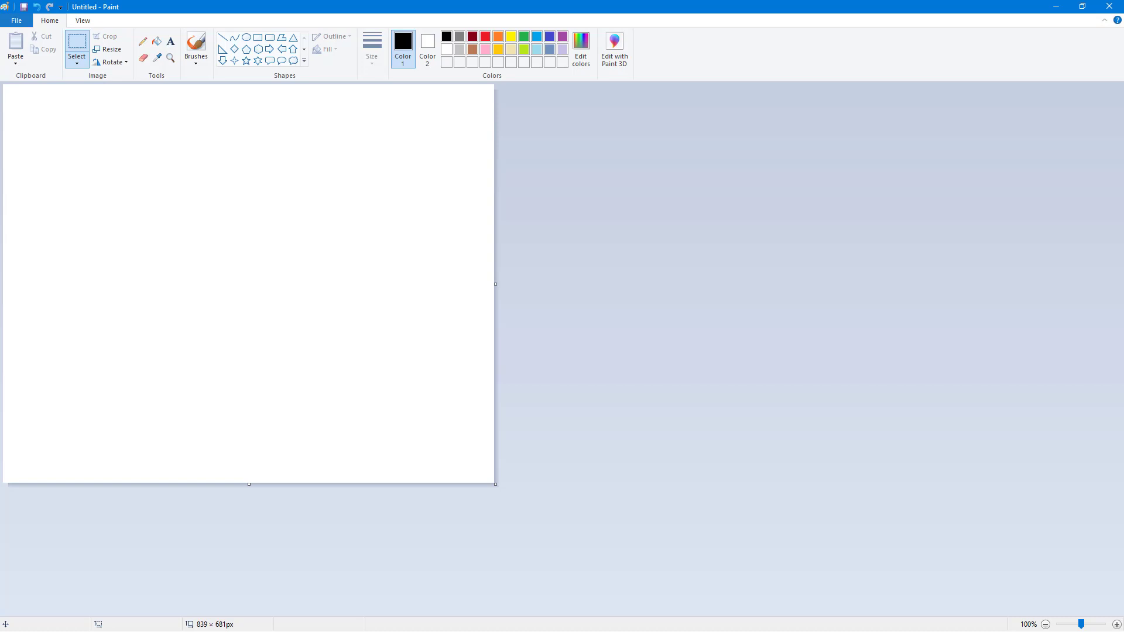
# Step: Draw an outlined rectangle near the canvas centre and set Color 2 to red
pyautogui.click(257, 37)
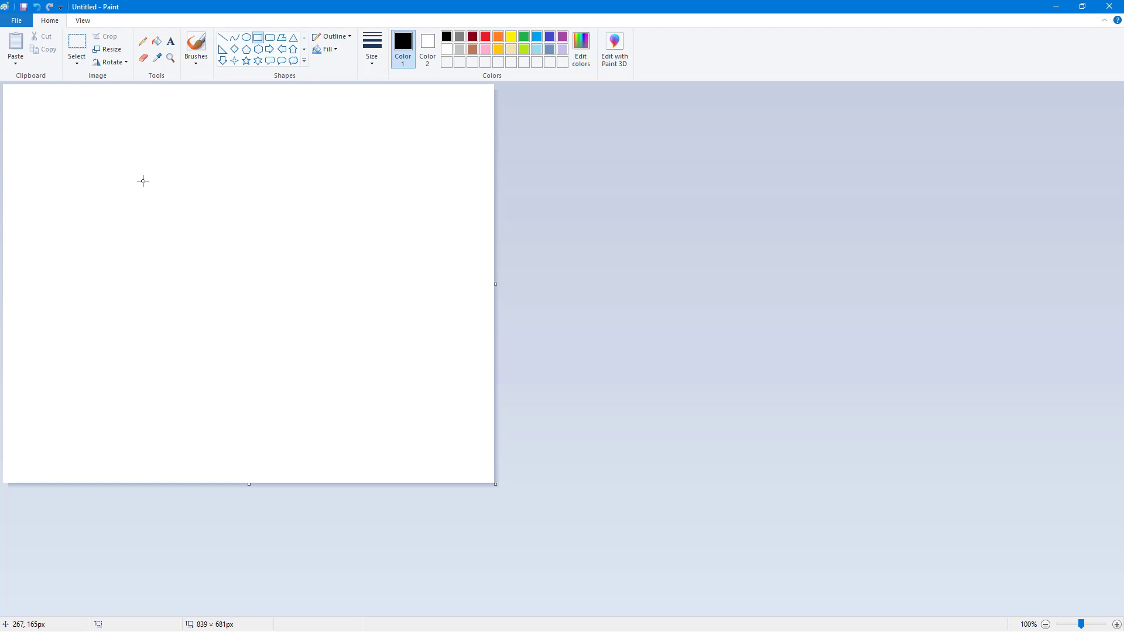
pyautogui.moveTo(183, 144); pyautogui.dragTo(414, 308)
pyautogui.click(439, 50)
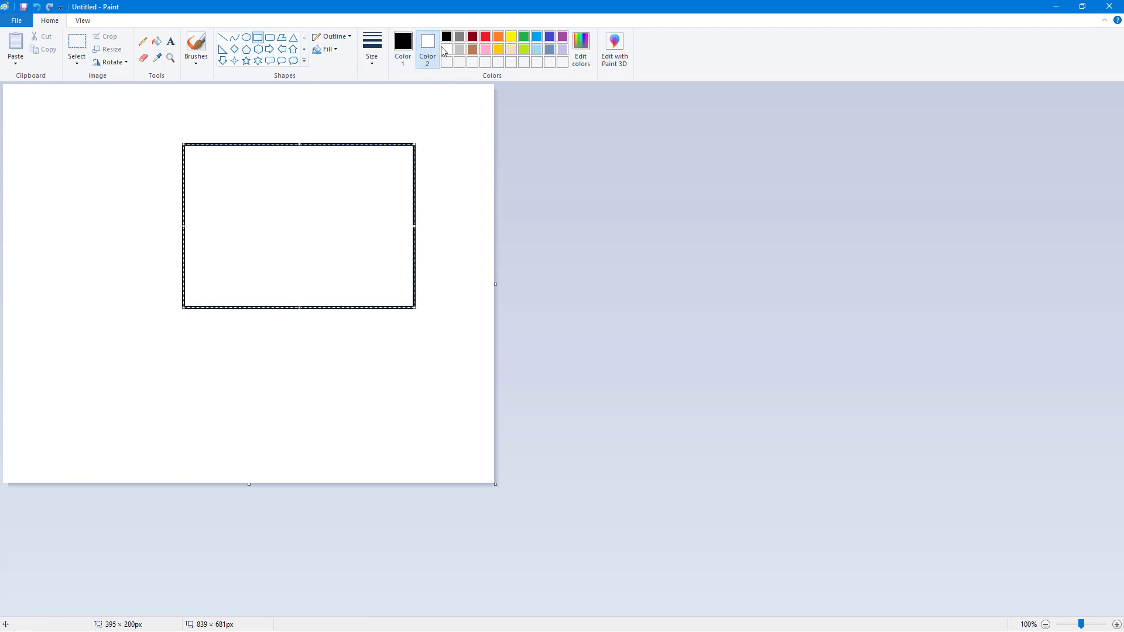
pyautogui.click(485, 35)
# Step: Draw three overlapping rectangles with solid red fill: tall, large left, and small top
pyautogui.moveTo(359, 101); pyautogui.dragTo(434, 246)
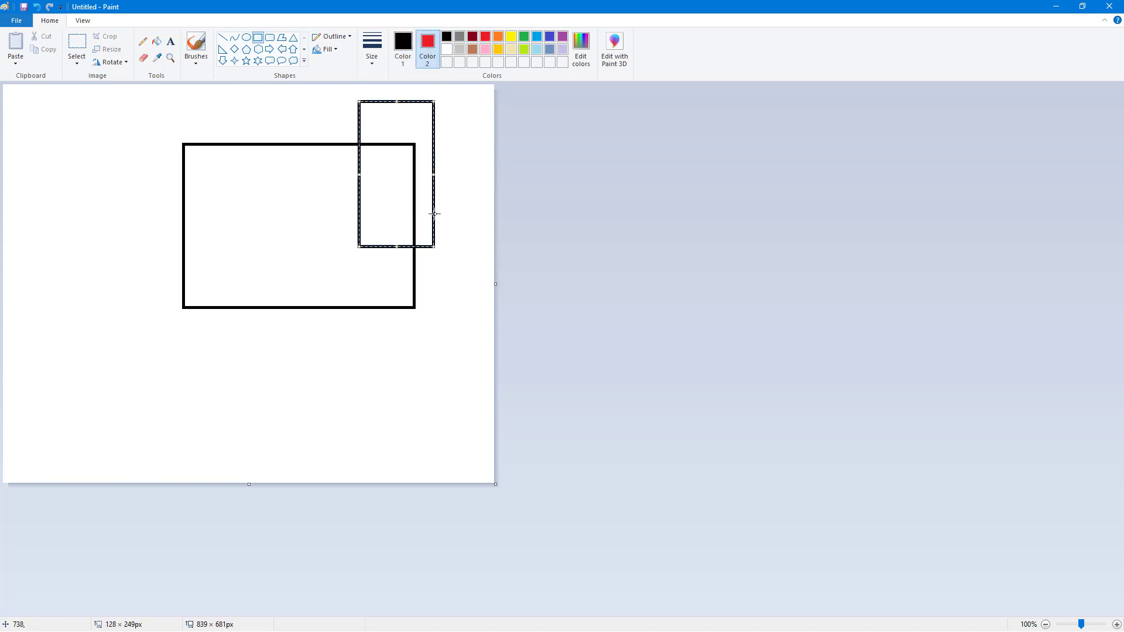
pyautogui.click(325, 50)
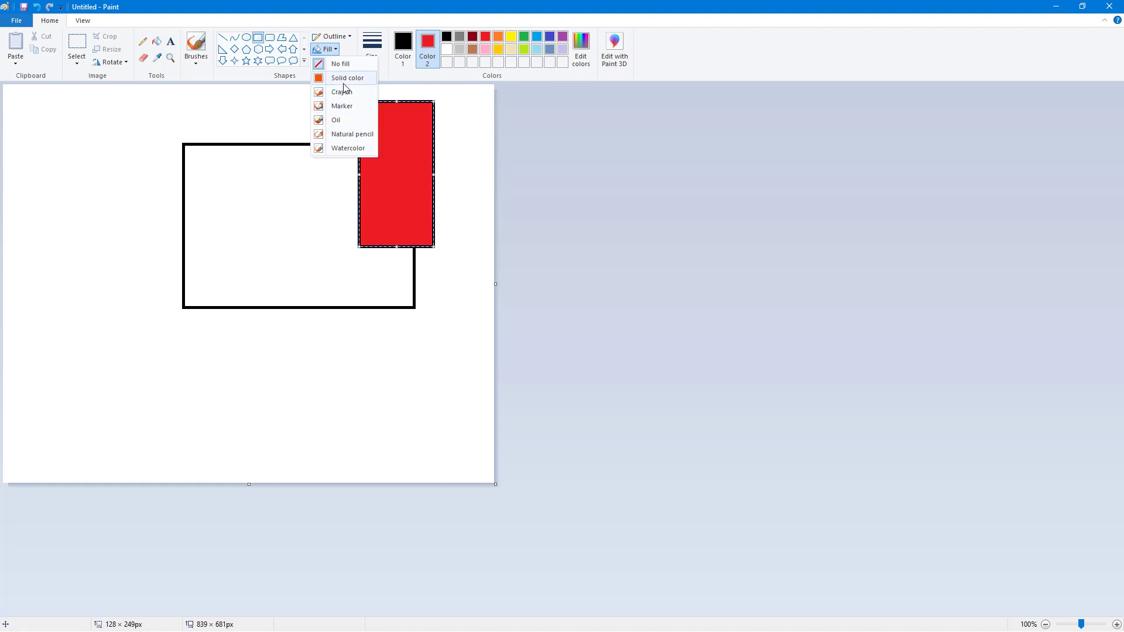
pyautogui.click(345, 78)
pyautogui.click(455, 125)
pyautogui.moveTo(49, 160); pyautogui.dragTo(339, 411)
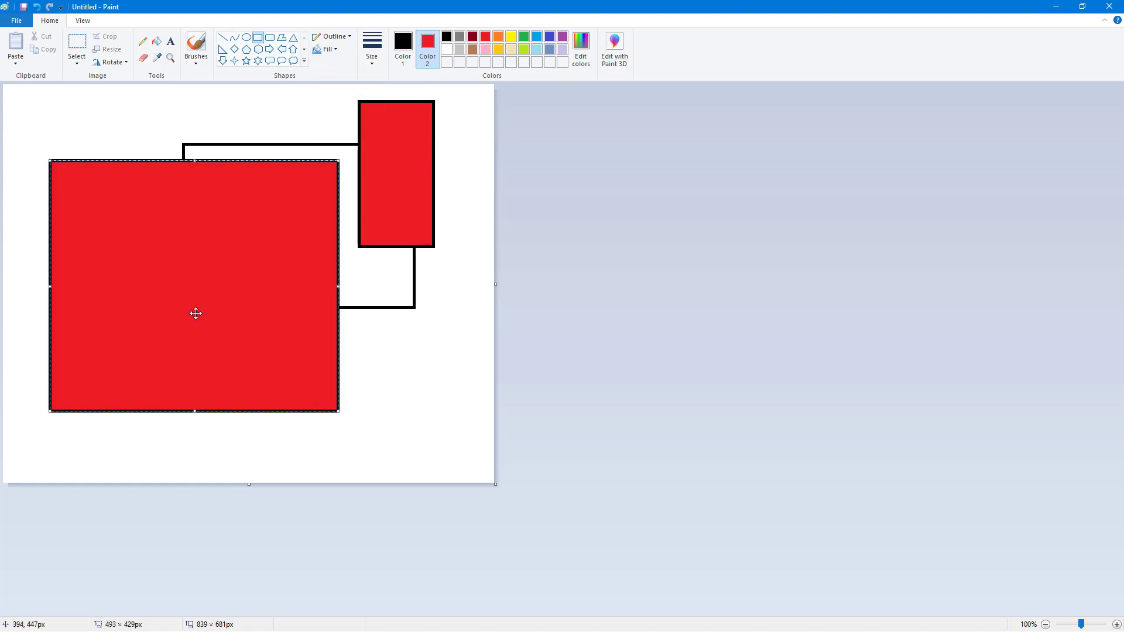
pyautogui.moveTo(178, 113); pyautogui.dragTo(279, 212)
pyautogui.click(449, 137)
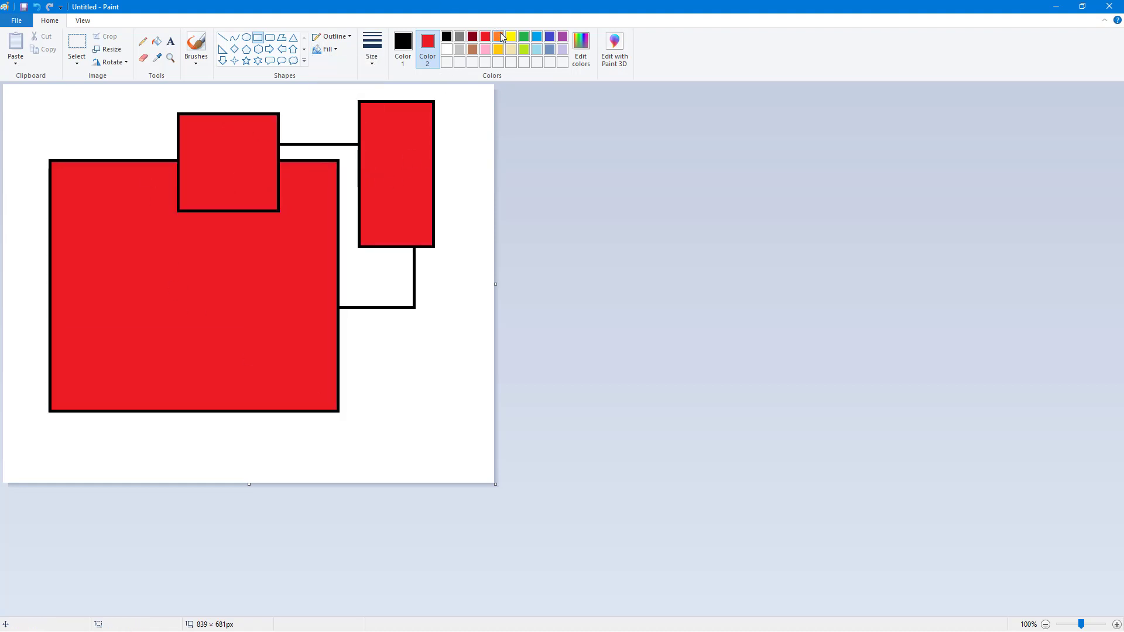
# Step: Switch Color 2 to blue and draw a wide blue rectangle and a small blue square
pyautogui.click(550, 36)
pyautogui.moveTo(250, 131); pyautogui.dragTo(478, 243)
pyautogui.moveTo(256, 301); pyautogui.dragTo(292, 348)
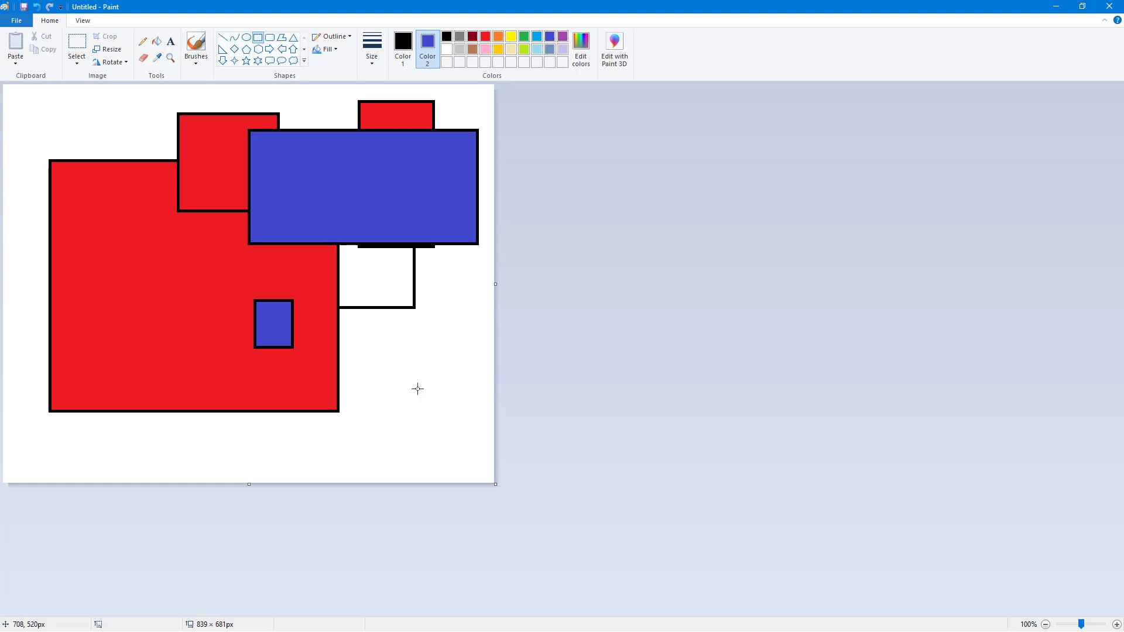
# Step: Open File > Print preview to see the rectangles laid out on a page
pyautogui.click(16, 20)
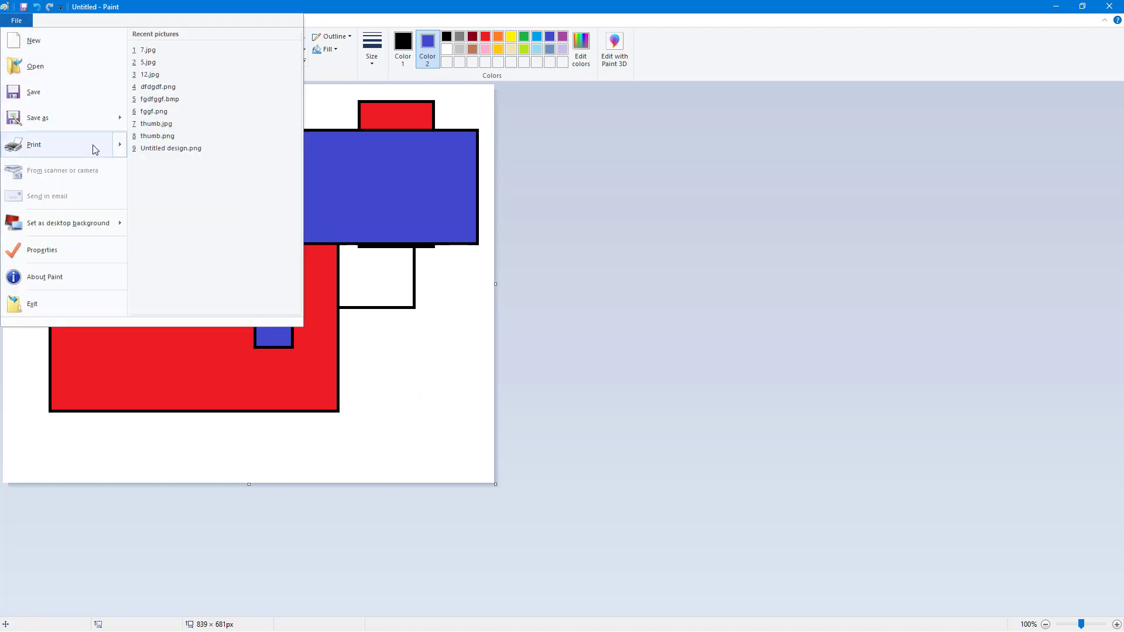
pyautogui.moveTo(36, 144)
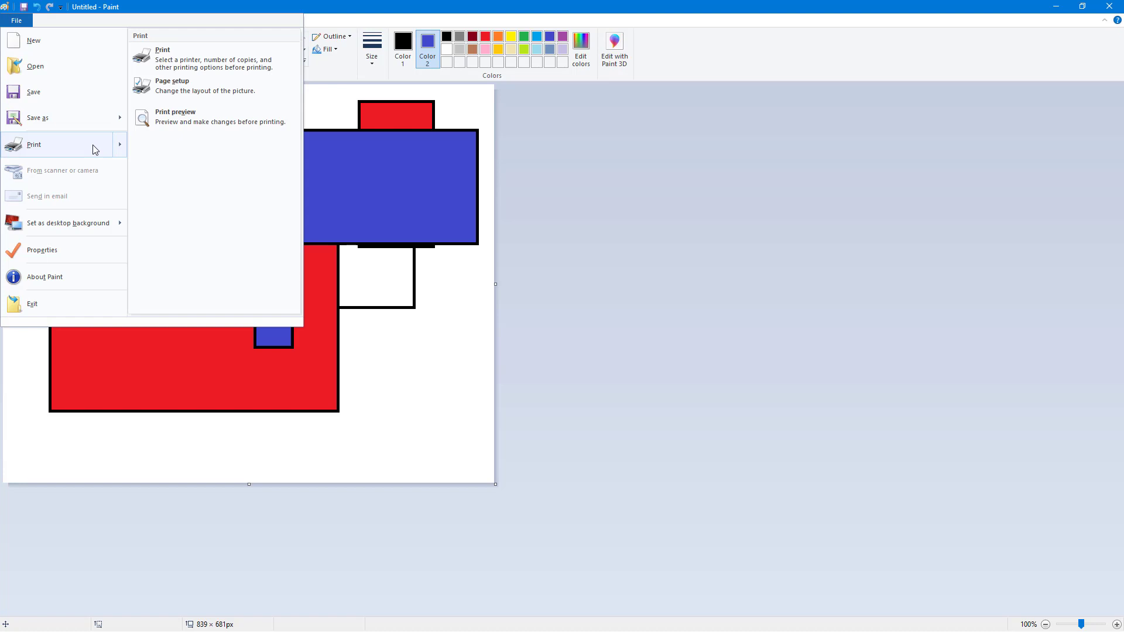
pyautogui.click(222, 123)
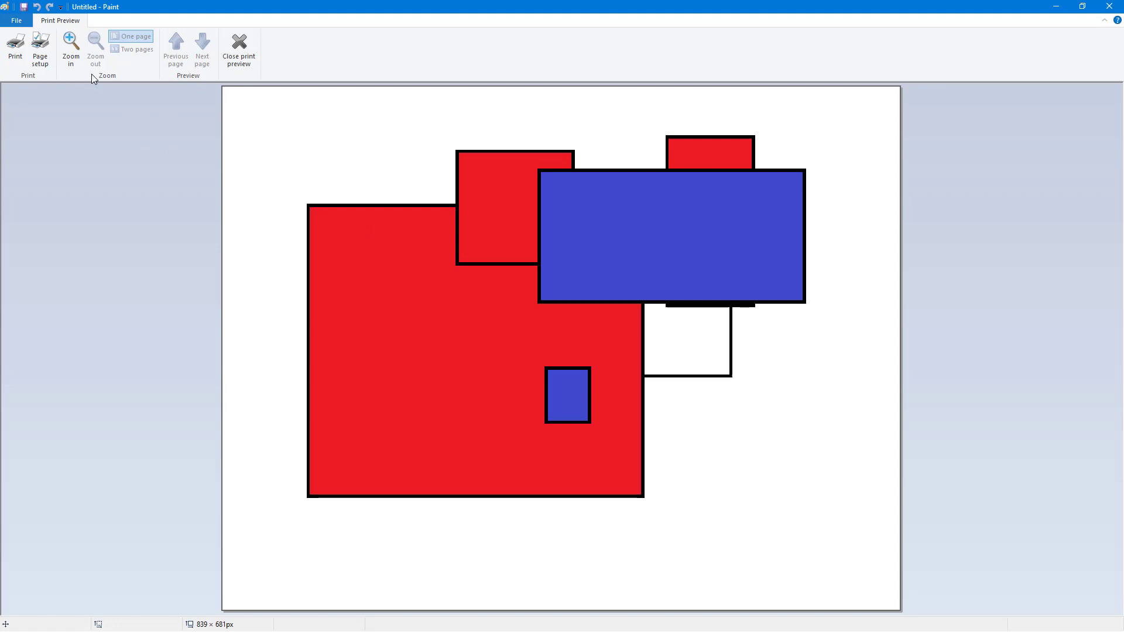
pyautogui.click(71, 49)
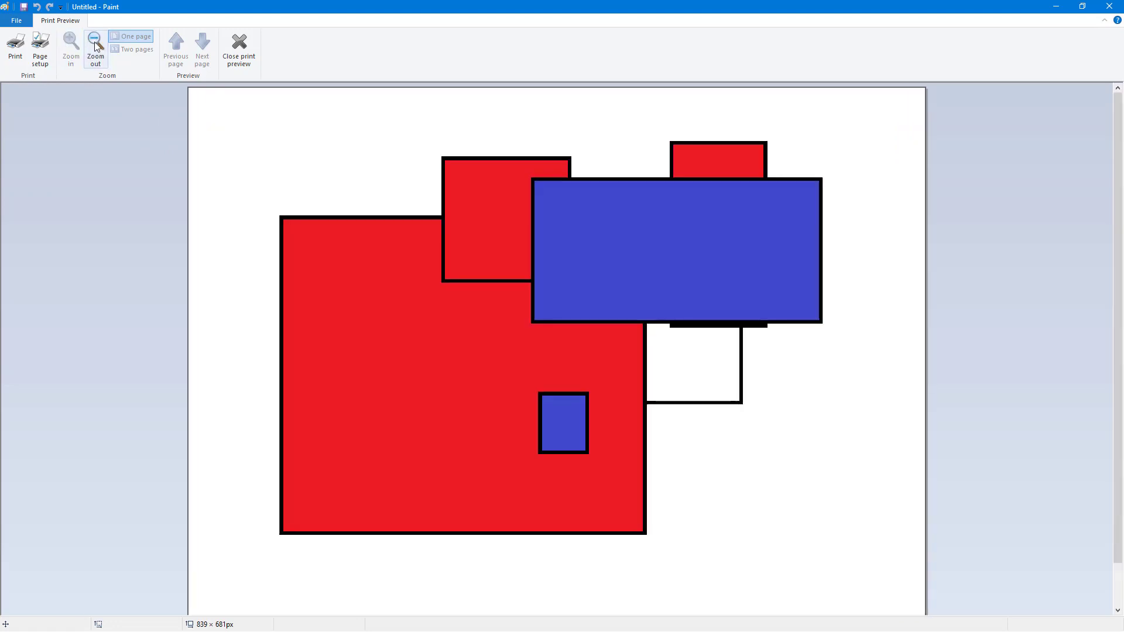
pyautogui.click(93, 46)
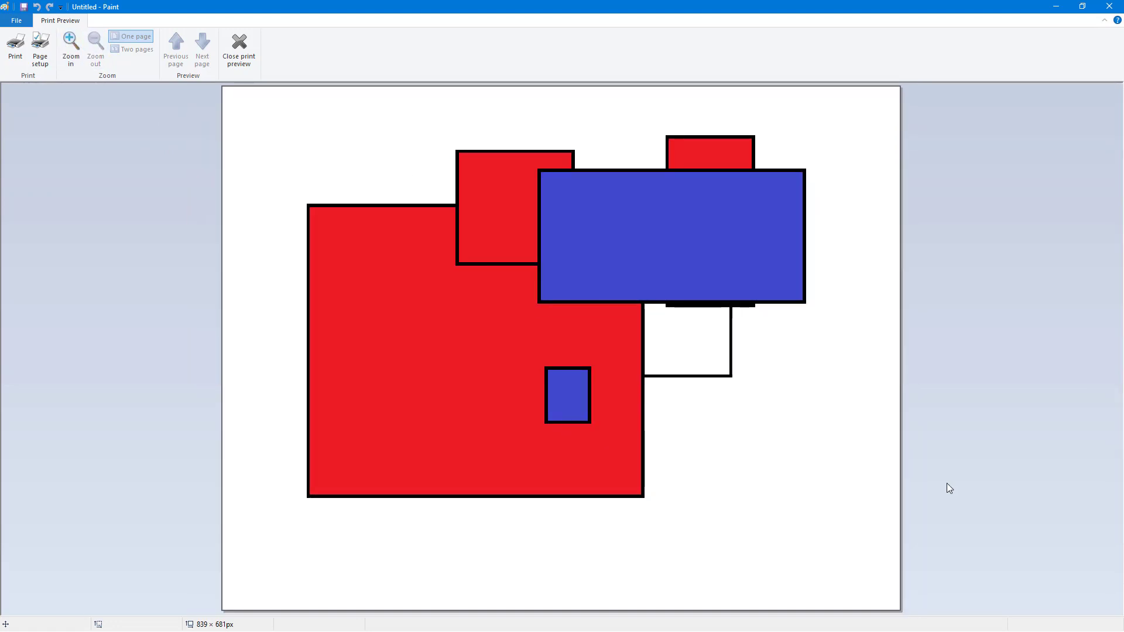